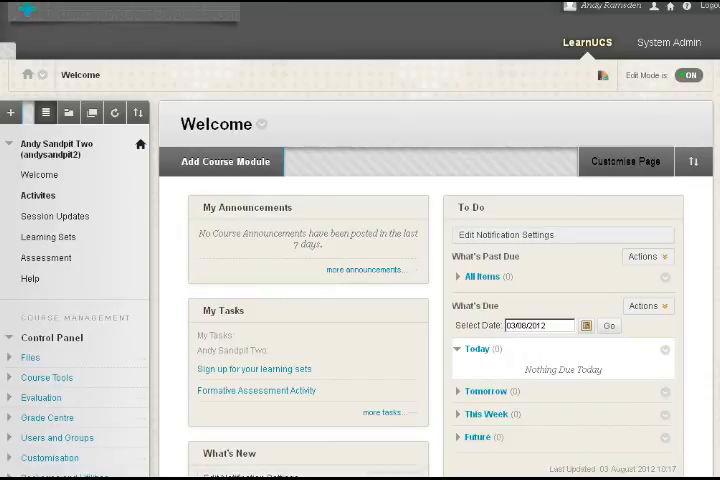
# - View the Welcome page with editing off then on, and check the Welcome item's options
pyautogui.click(643, 306)
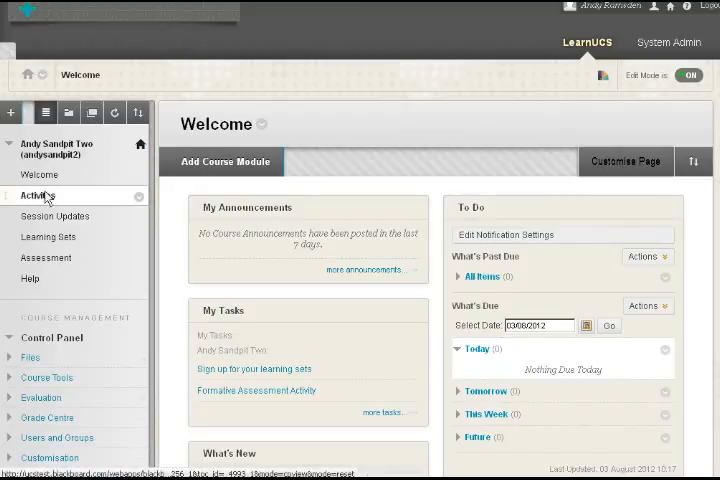
pyautogui.moveTo(40, 175)
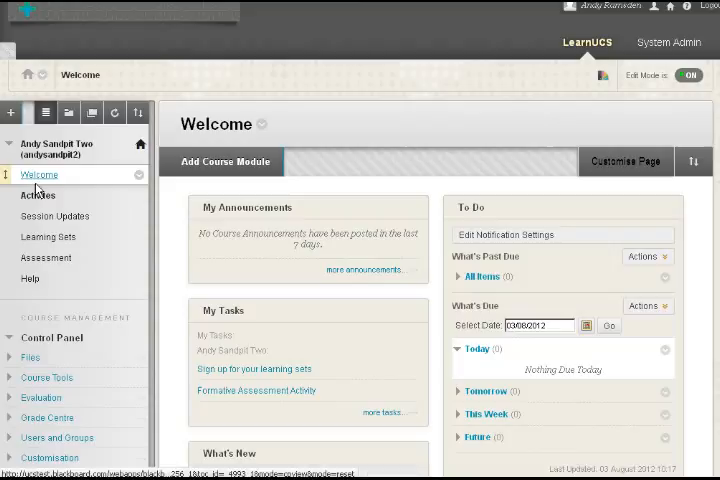
pyautogui.click(57, 178)
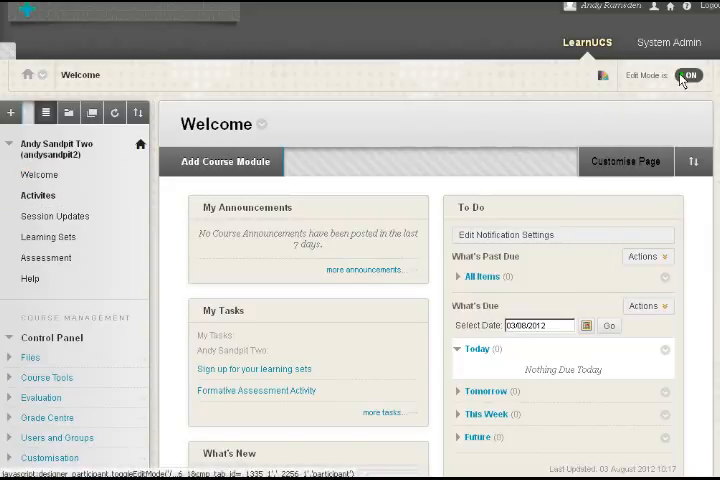
pyautogui.click(685, 78)
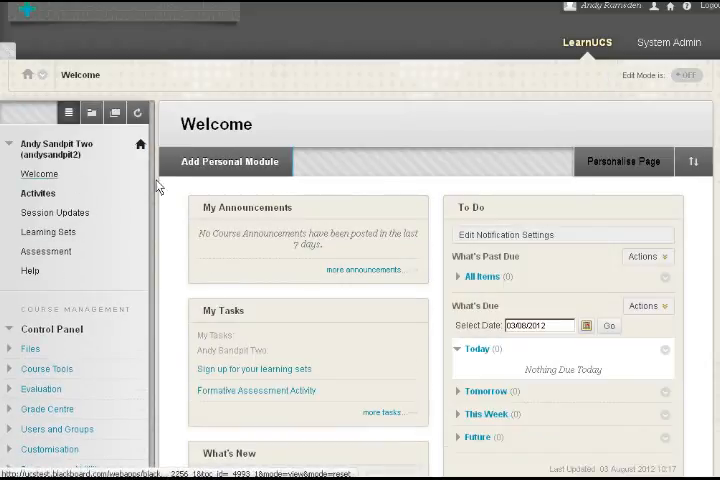
pyautogui.click(690, 84)
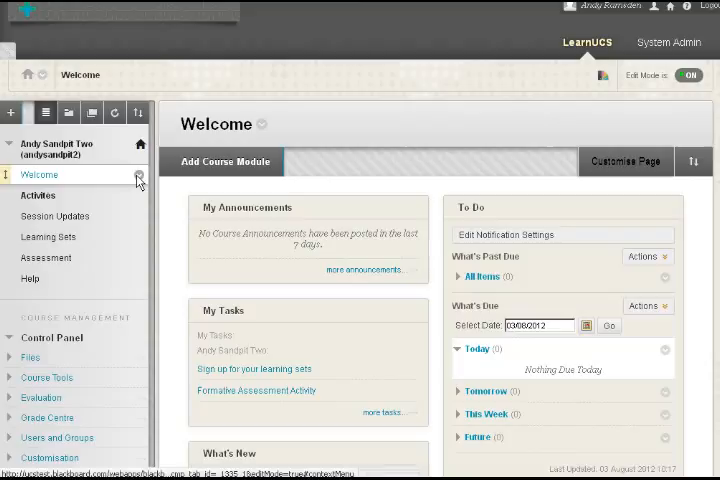
pyautogui.click(139, 177)
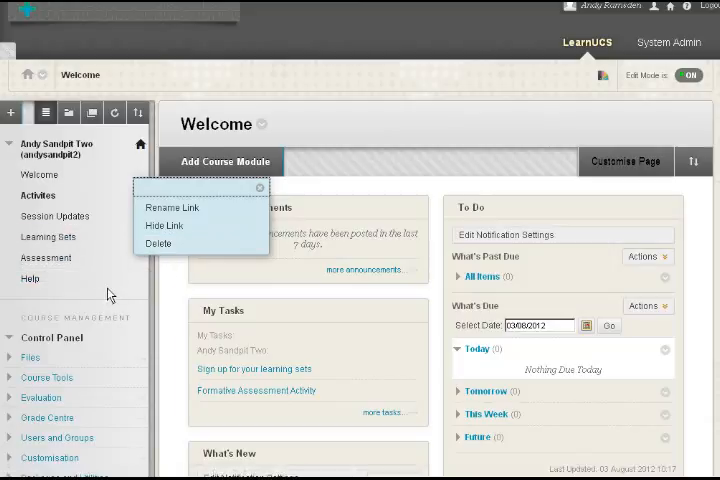
pyautogui.click(260, 188)
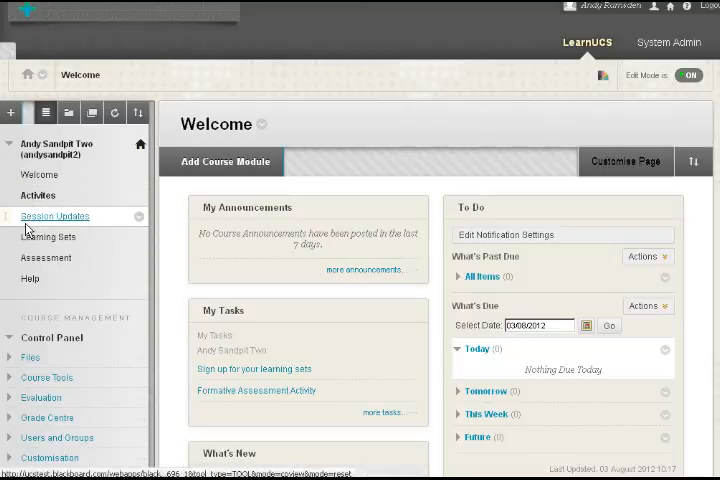
# - Reorder the menu so Assessment sits directly below Activites, with Session Updates above Learning Sets
pyautogui.moveTo(5, 224)
pyautogui.mouseDown()
pyautogui.moveTo(6, 196)
pyautogui.moveTo(7, 251)
pyautogui.mouseUp()
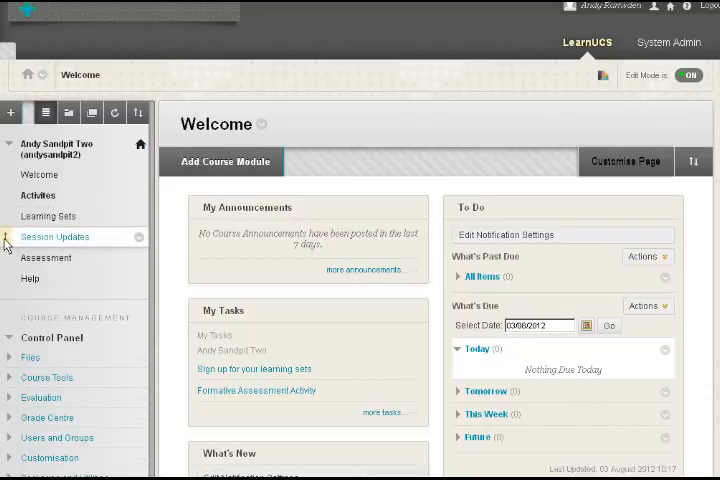
pyautogui.moveTo(7, 251); pyautogui.dragTo(6, 215)
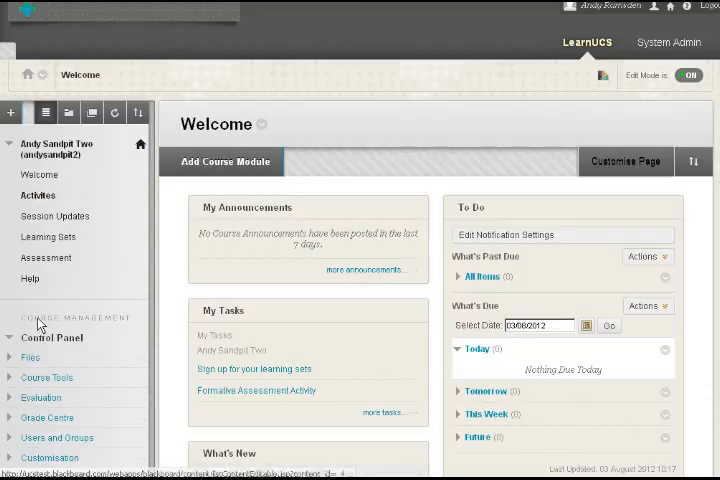
pyautogui.moveTo(5, 261); pyautogui.dragTo(5, 242)
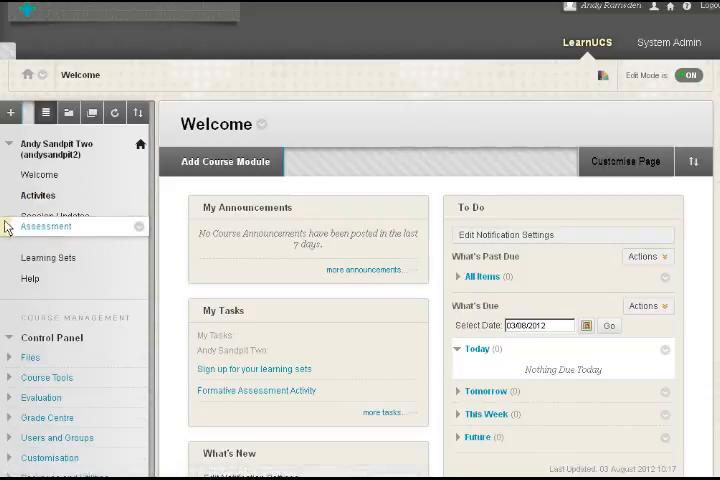
pyautogui.moveTo(5, 242); pyautogui.dragTo(6, 222)
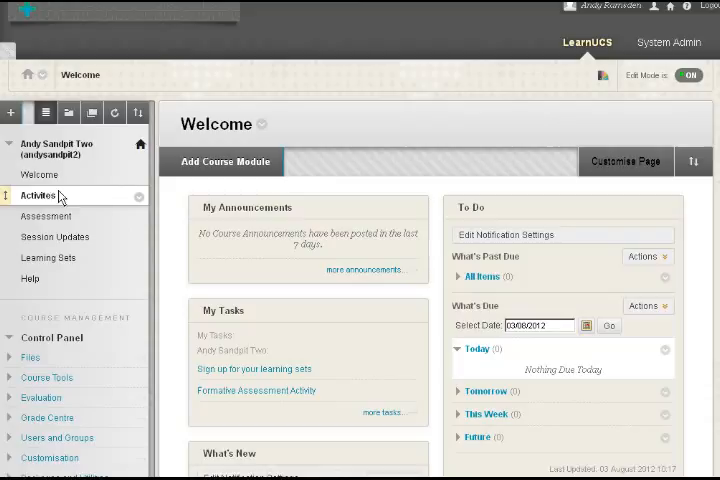
pyautogui.click(139, 199)
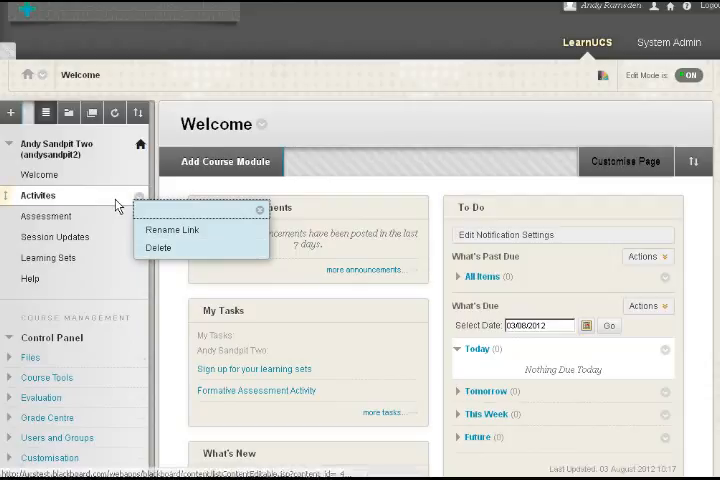
pyautogui.click(117, 206)
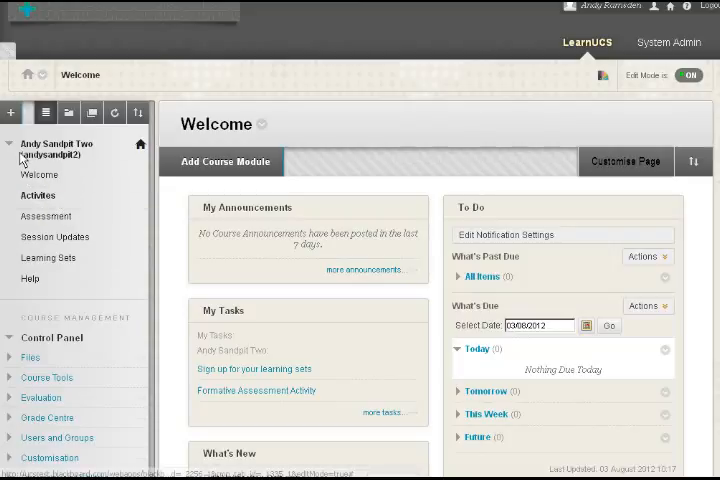
# - Add a 'Tasks you need to do' subheader and move it just above Help
pyautogui.click(10, 113)
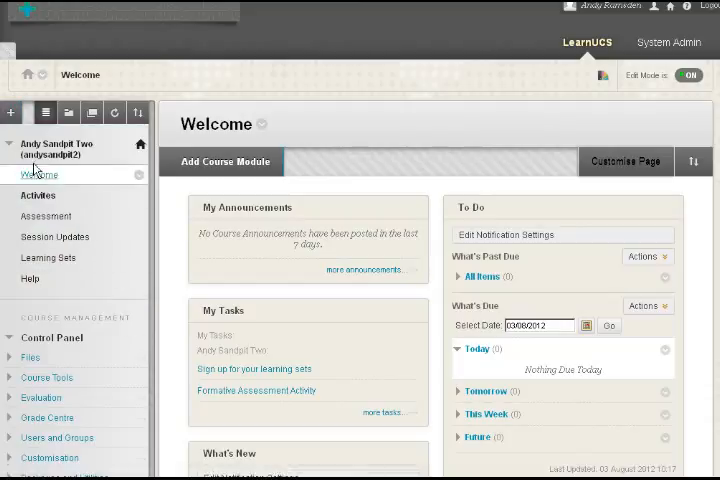
pyautogui.click(10, 113)
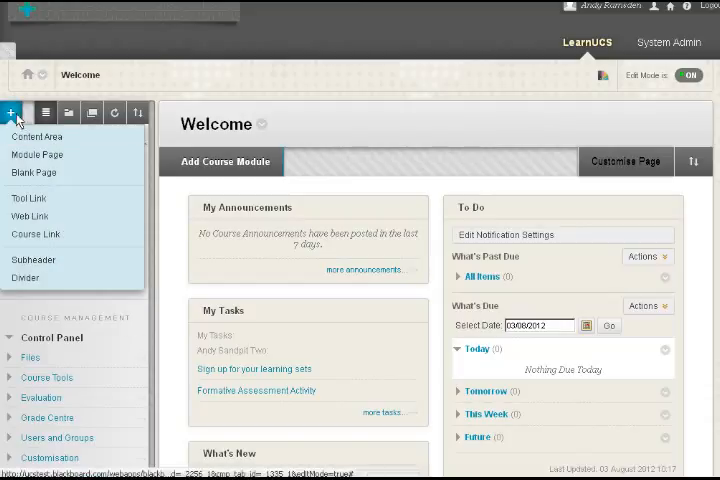
pyautogui.click(9, 116)
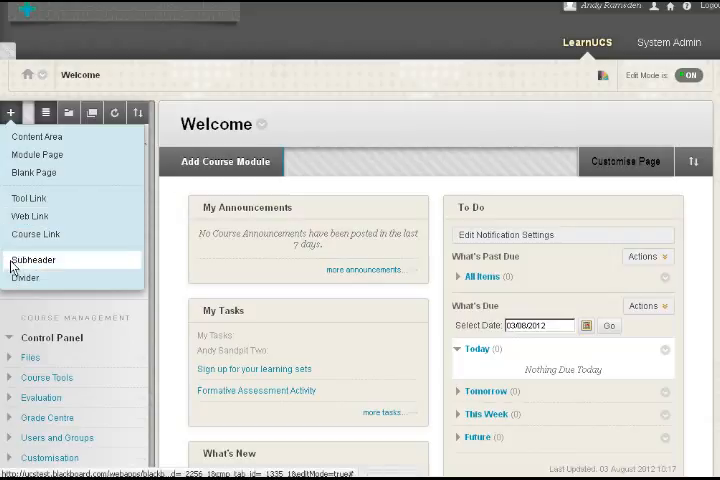
pyautogui.click(13, 262)
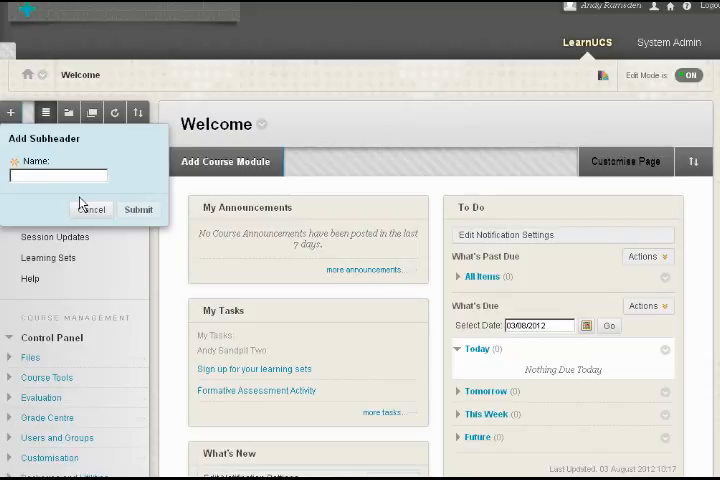
pyautogui.write('Tasks')
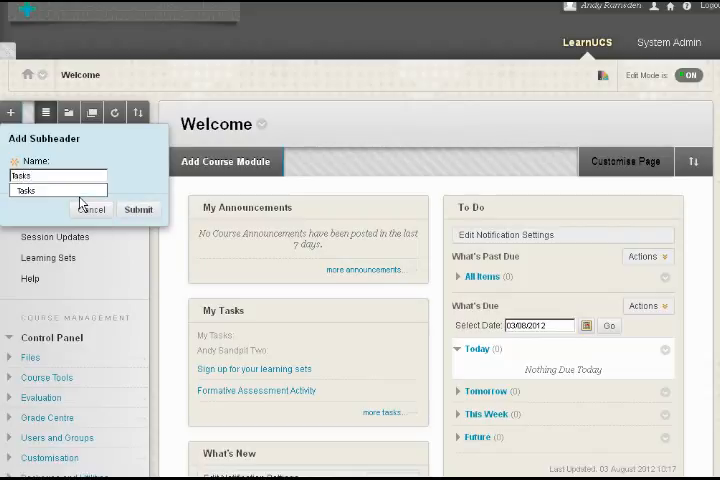
pyautogui.write(' you need to do')
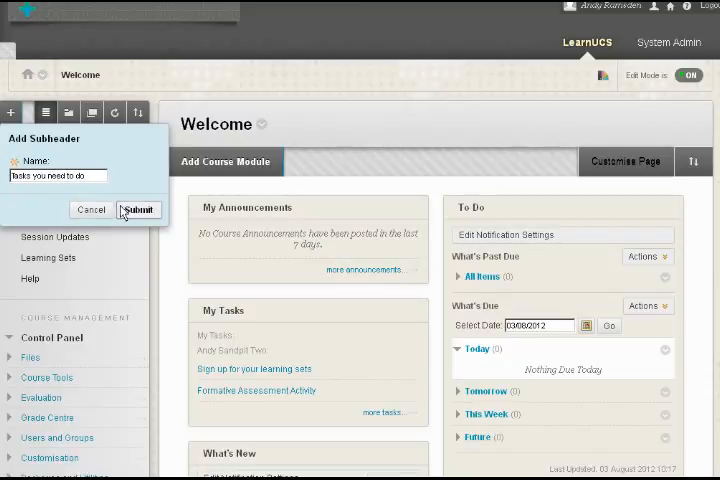
pyautogui.click(132, 214)
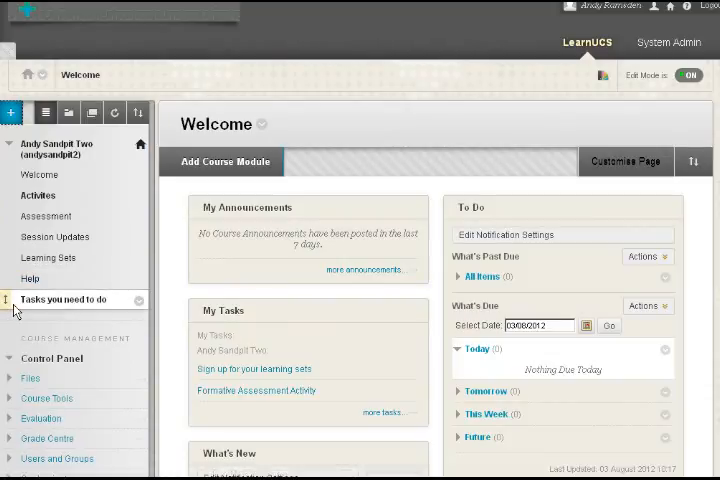
pyautogui.moveTo(6, 305); pyautogui.dragTo(6, 280)
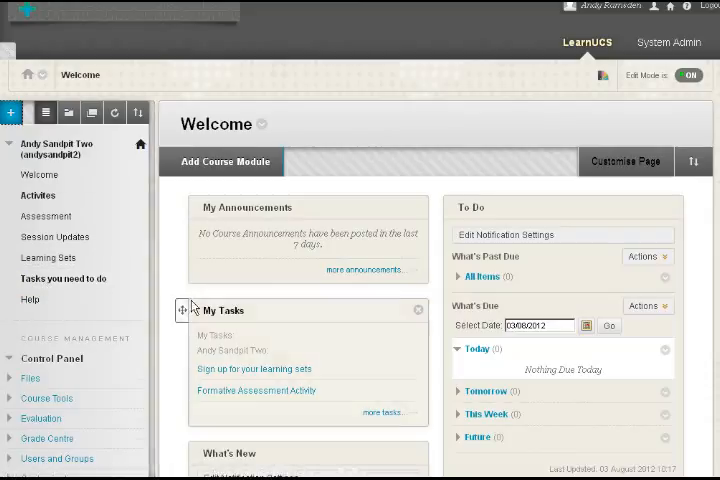
pyautogui.moveTo(223, 311)
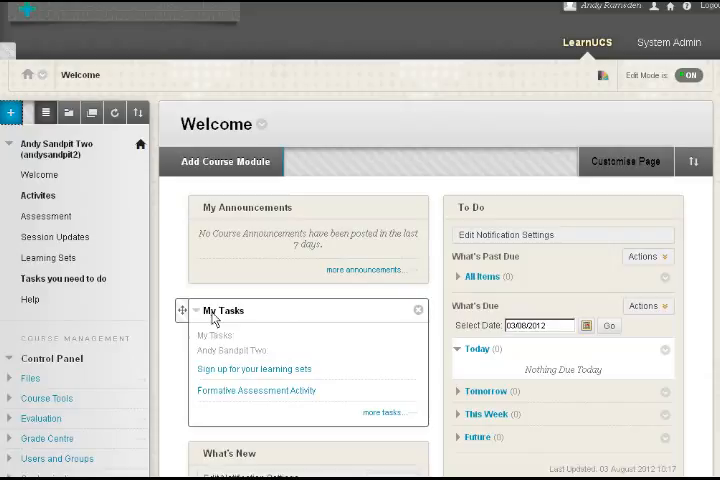
# - Add a Tasks tool link, place it above Help and set it to Show Link
pyautogui.click(8, 115)
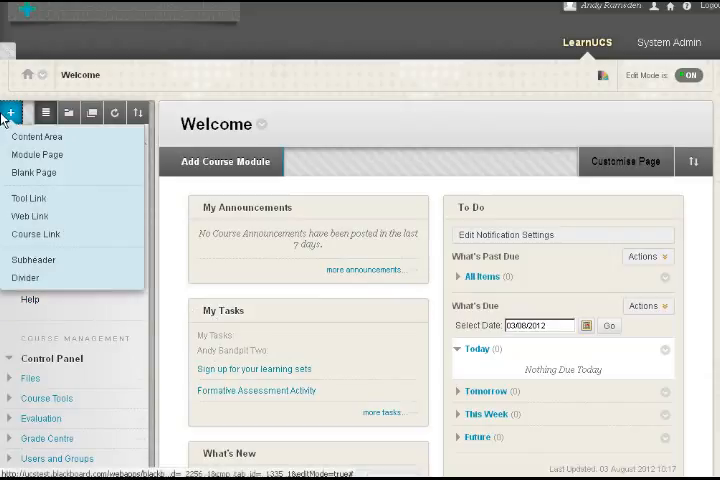
pyautogui.click(13, 200)
pyautogui.click(90, 182)
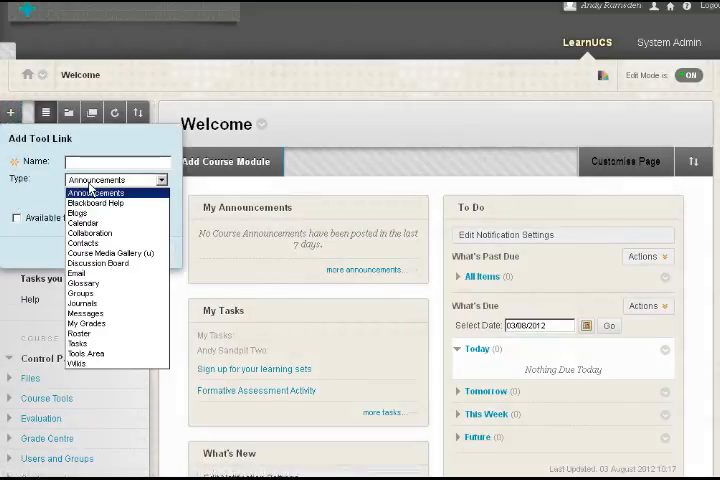
pyautogui.click(84, 344)
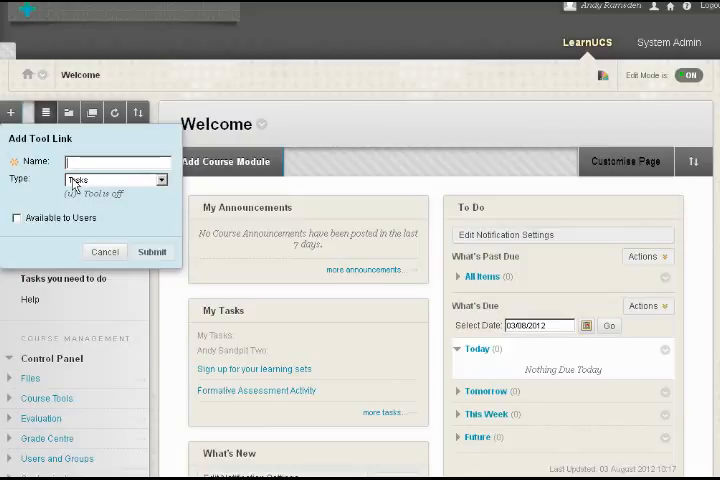
pyautogui.write('Tasks')
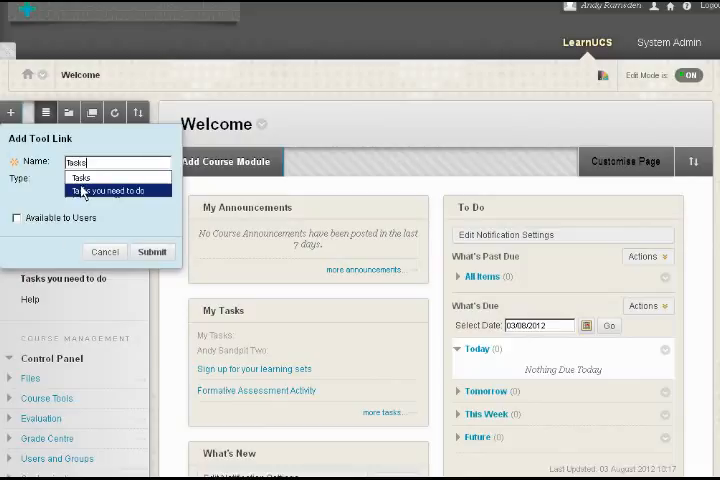
pyautogui.click(163, 256)
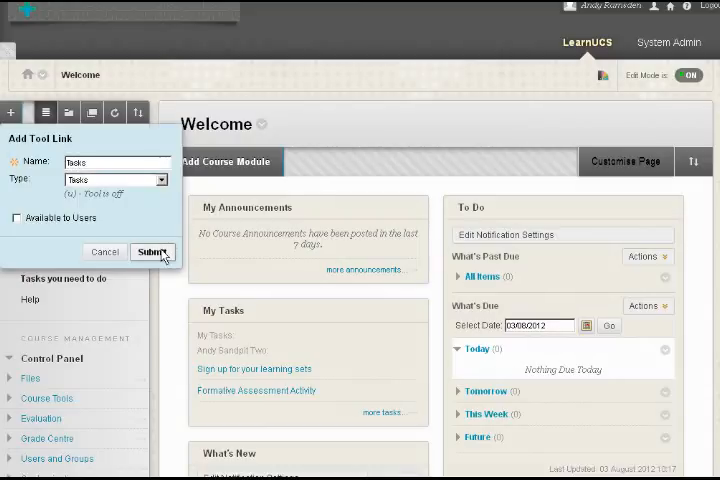
pyautogui.moveTo(75, 320)
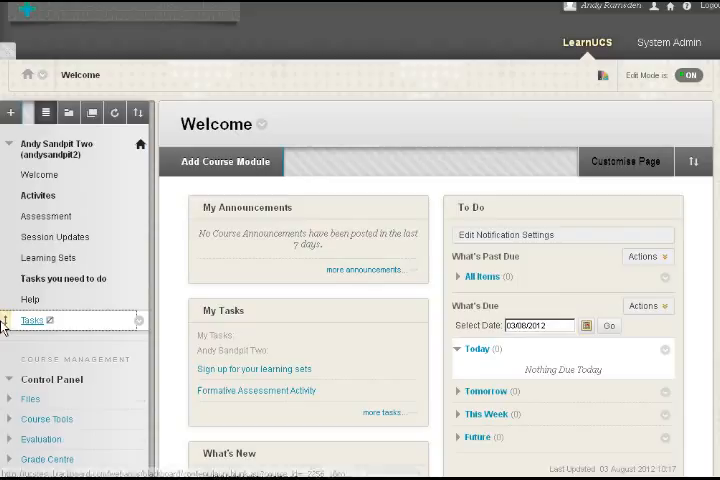
pyautogui.moveTo(5, 321); pyautogui.dragTo(6, 300)
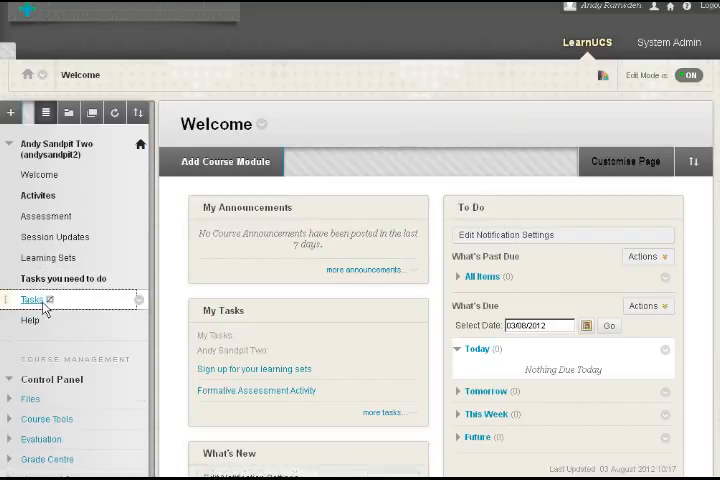
pyautogui.click(139, 300)
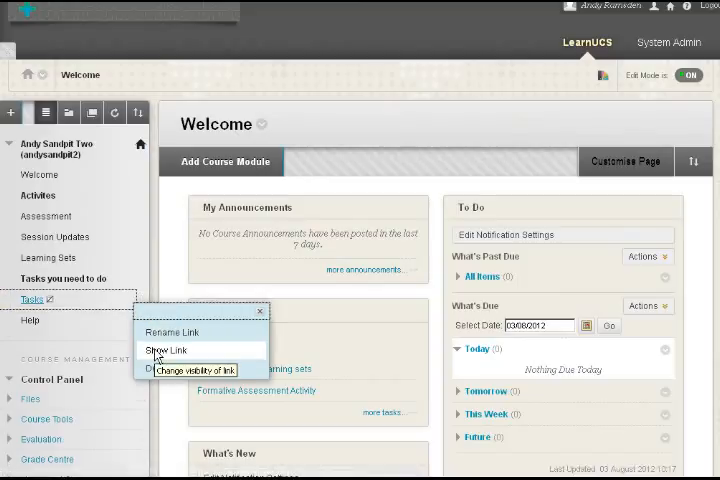
pyautogui.click(157, 352)
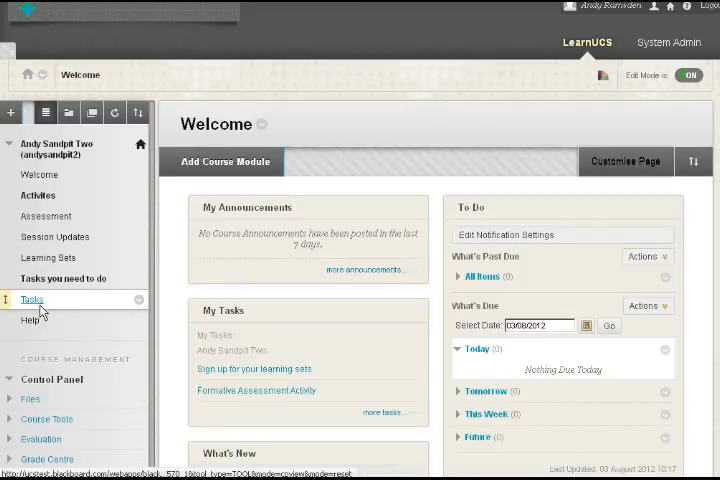
# - Add two dividers: one below Learning Sets and one between Tasks and Help
pyautogui.click(10, 112)
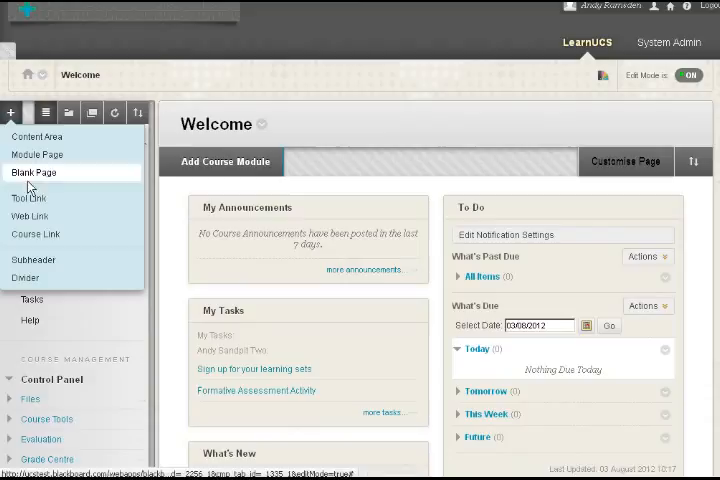
pyautogui.click(33, 281)
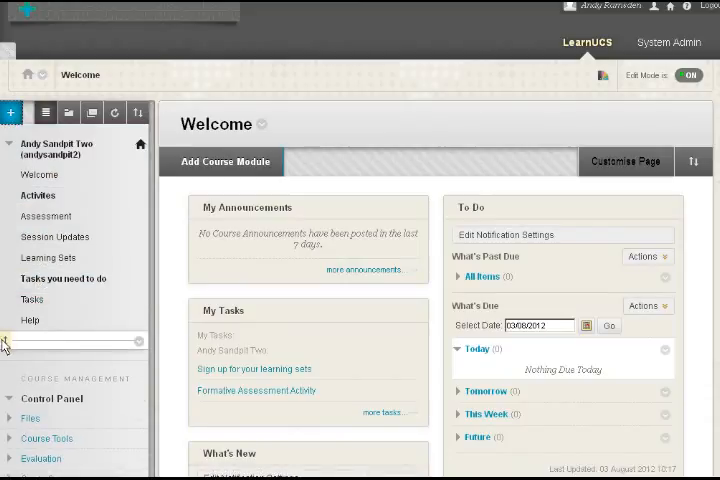
pyautogui.moveTo(4, 345); pyautogui.dragTo(15, 280)
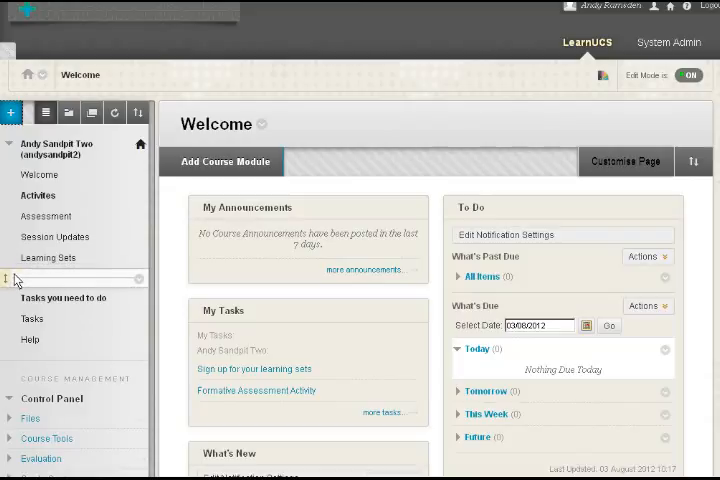
pyautogui.click(10, 112)
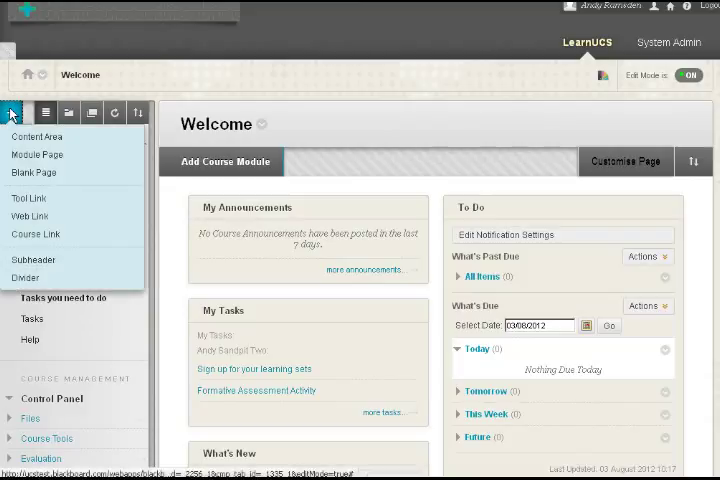
pyautogui.click(17, 279)
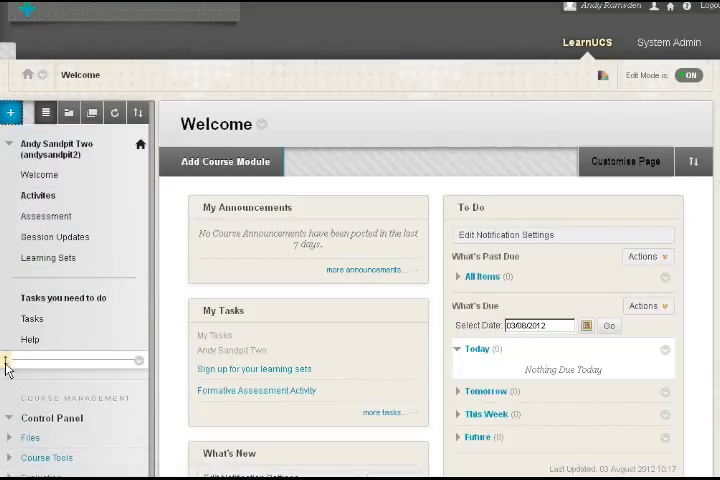
pyautogui.moveTo(5, 366); pyautogui.dragTo(6, 338)
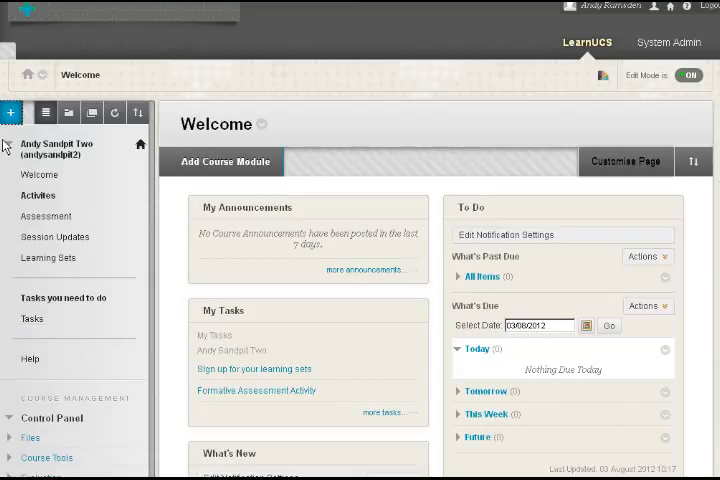
pyautogui.click(10, 112)
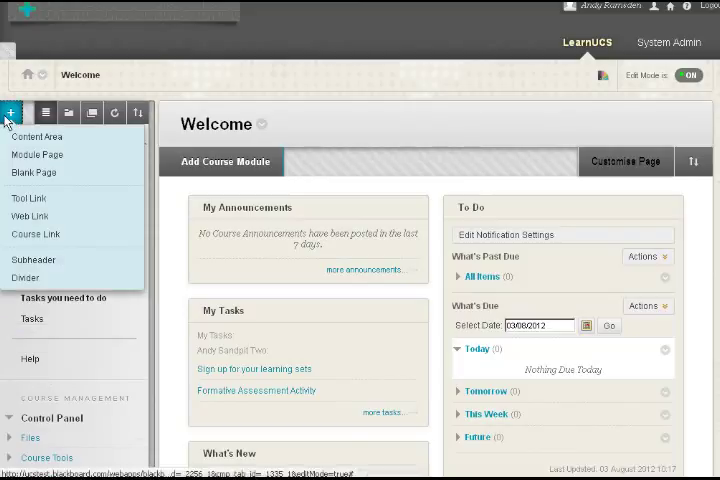
# - Add a 'Support Materials' subheader, replacing the suggested 'Resources', and move it above Help
pyautogui.click(19, 262)
pyautogui.write('S')
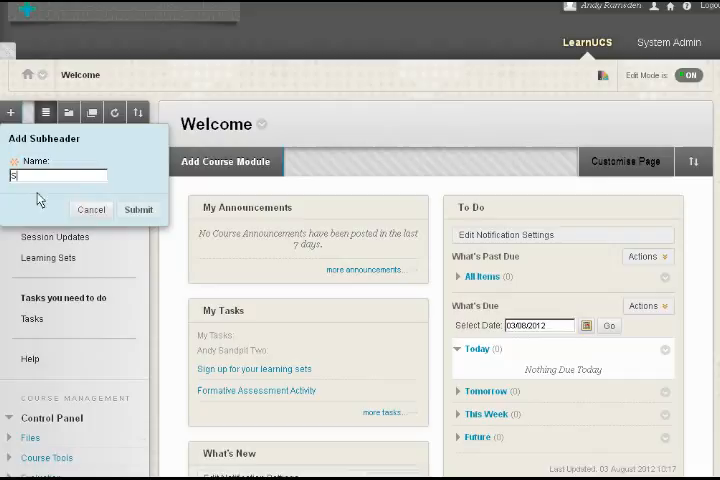
pyautogui.write('uppo')
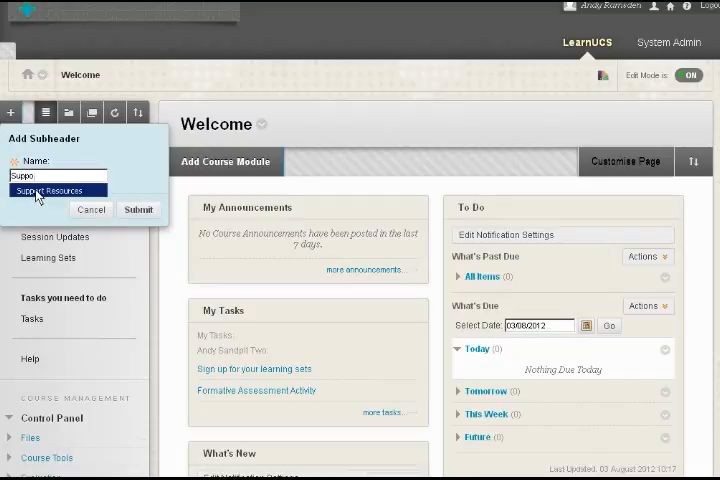
pyautogui.click(37, 193)
pyautogui.moveTo(43, 177); pyautogui.dragTo(110, 186)
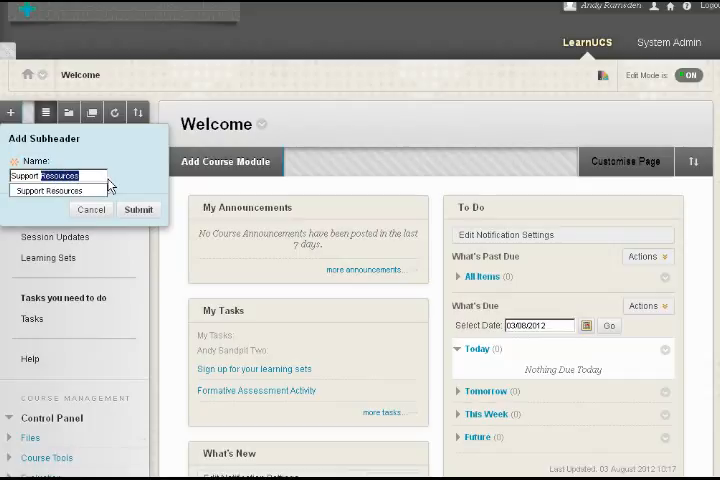
pyautogui.write('Ms')
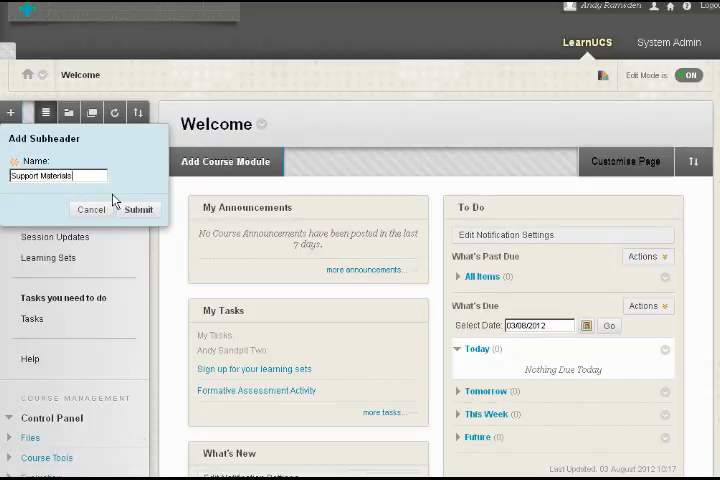
pyautogui.click(139, 214)
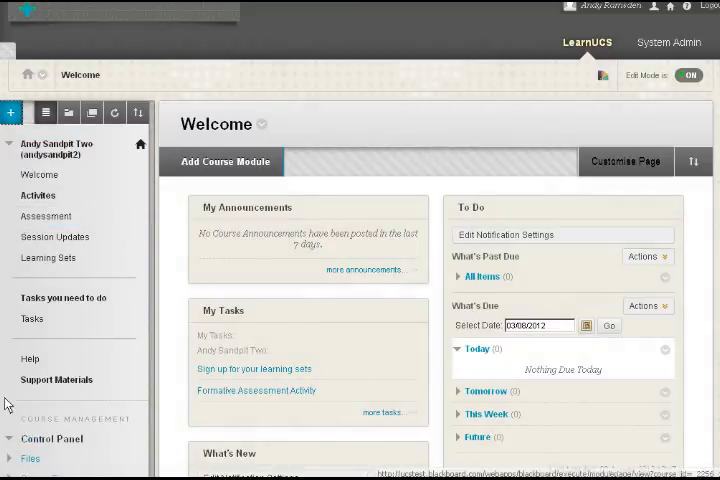
pyautogui.moveTo(3, 385); pyautogui.dragTo(6, 362)
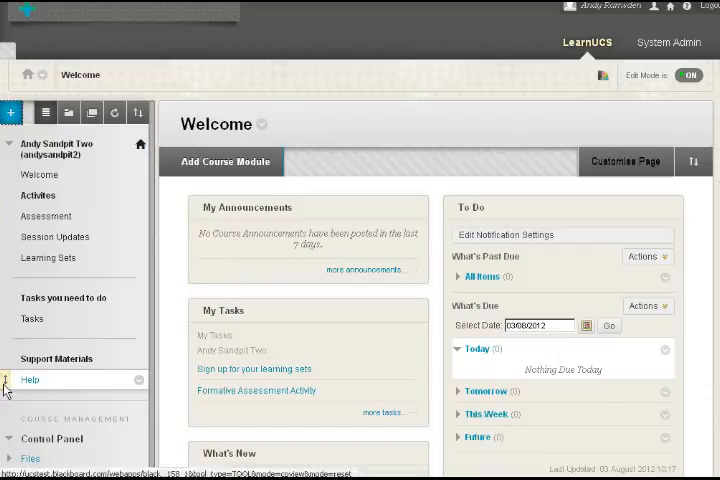
pyautogui.click(9, 110)
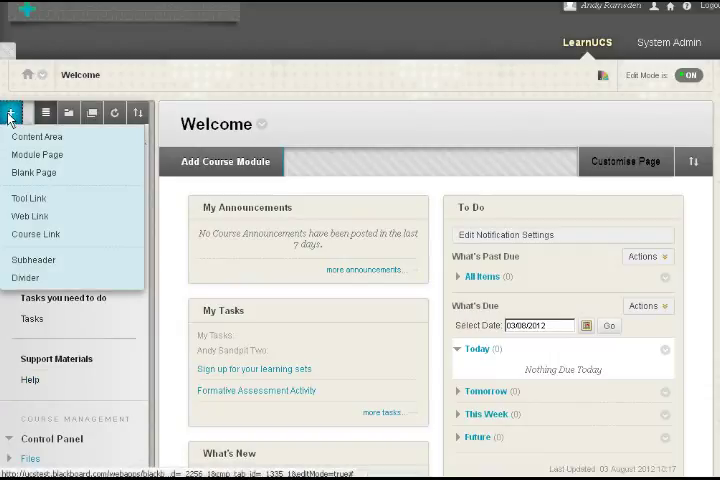
pyautogui.click(15, 222)
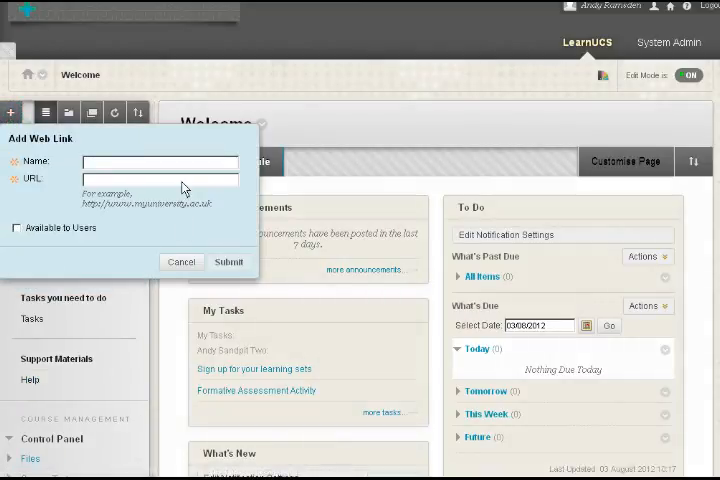
pyautogui.write('Lib')
pyautogui.press('BackSpace')
pyautogui.press('BackSpace')
pyautogui.press('BackSpace')
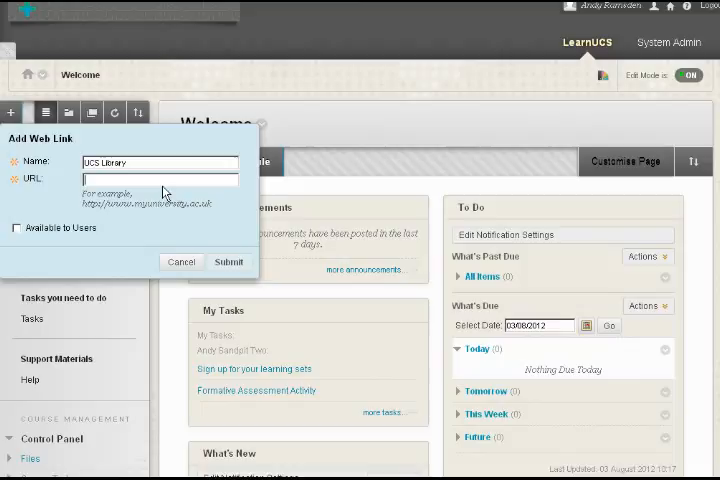
pyautogui.write('www.bbc.co.uk')
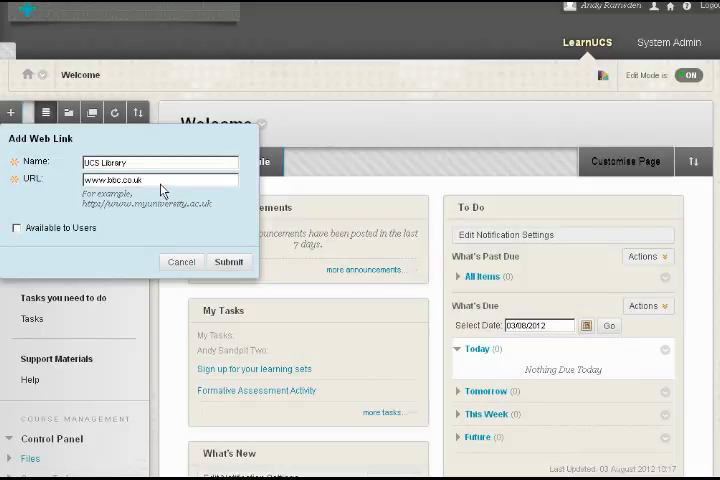
pyautogui.click(16, 228)
pyautogui.click(226, 263)
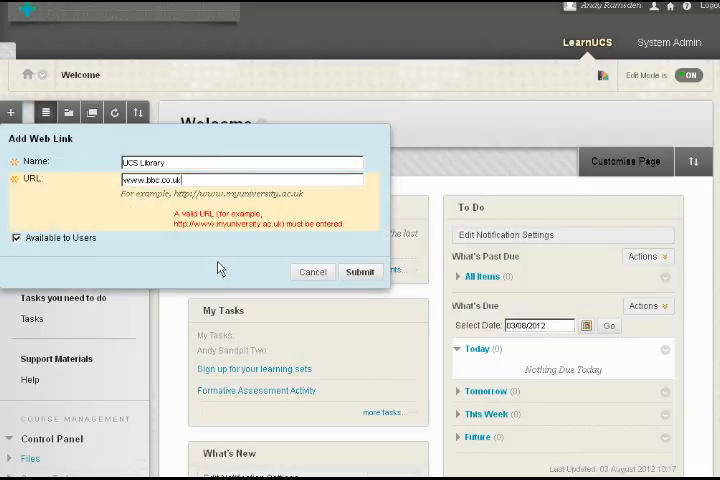
pyautogui.click(125, 183)
pyautogui.write('h')
pyautogui.write('ttp://')
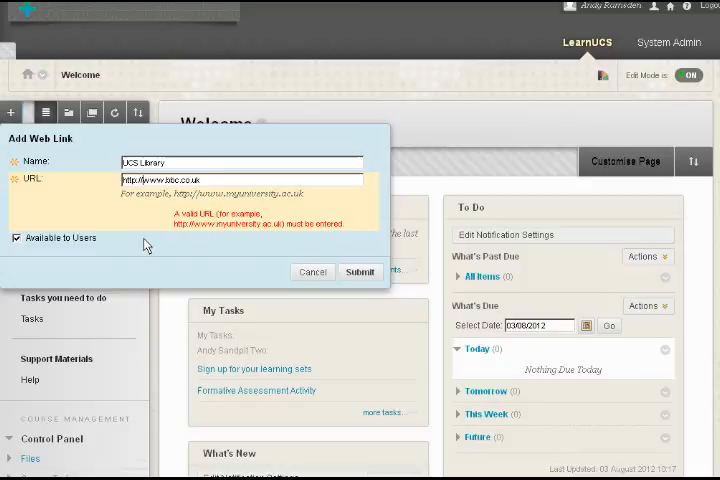
pyautogui.click(362, 280)
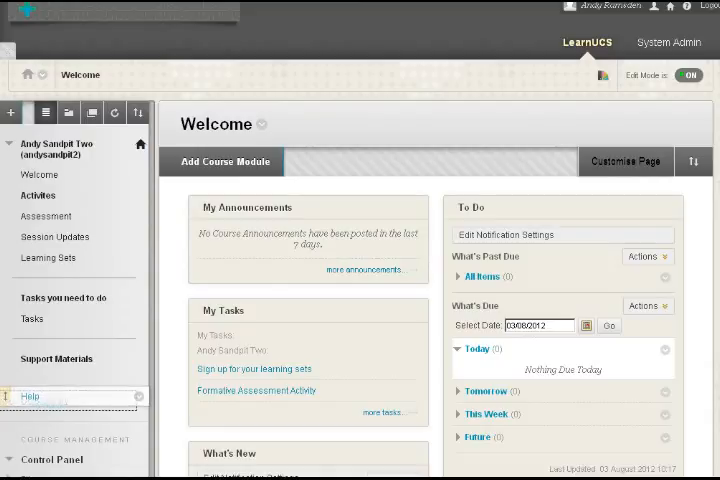
# - Move Help below the UCS Library link so the link sits under Support Materials
pyautogui.moveTo(5, 385); pyautogui.dragTo(8, 403)
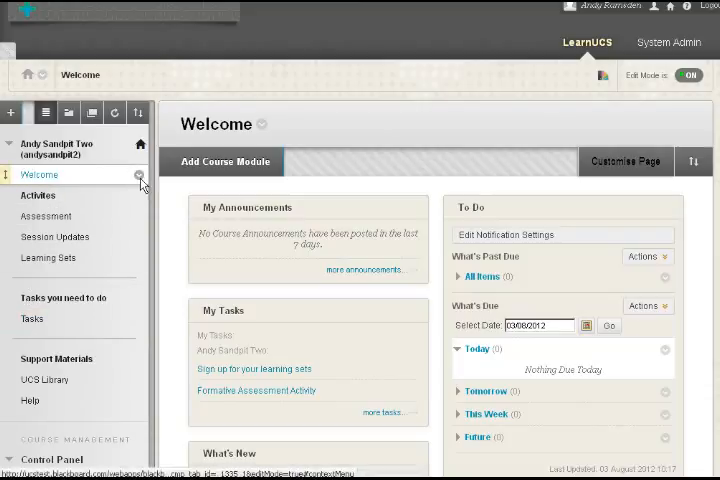
# - Rename Welcome to 'Home Area'; move Assessment below Learning Sets and Session Updates above Activites
pyautogui.click(139, 176)
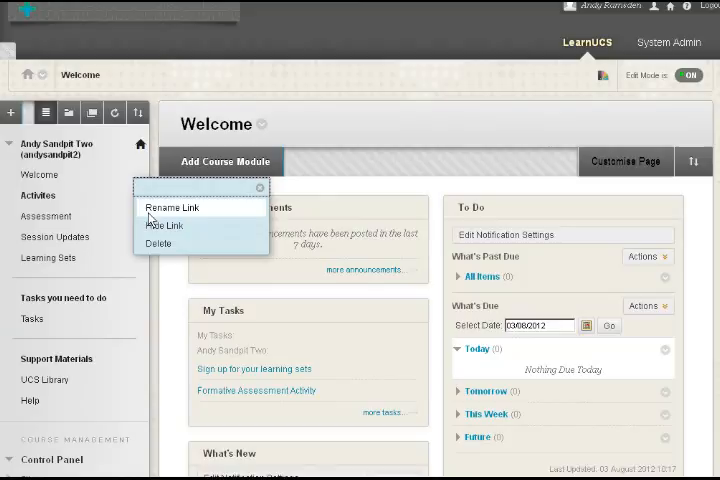
pyautogui.click(150, 208)
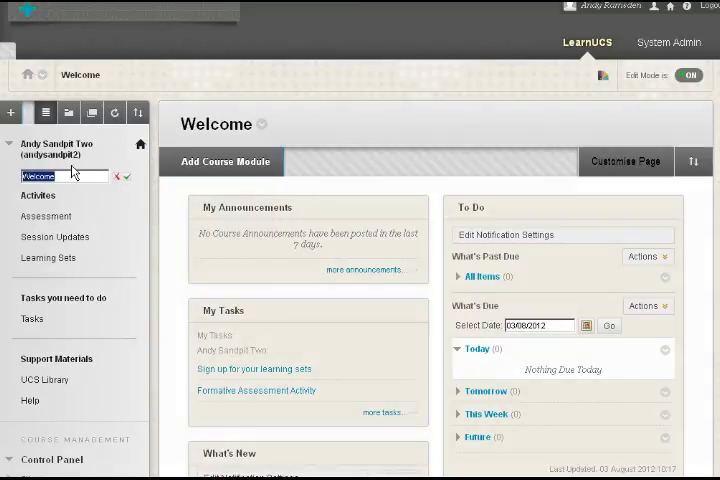
pyautogui.write('Home Area')
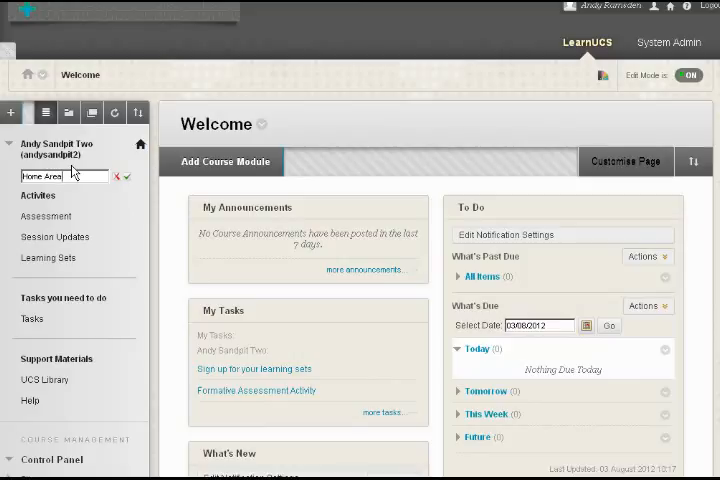
pyautogui.click(128, 177)
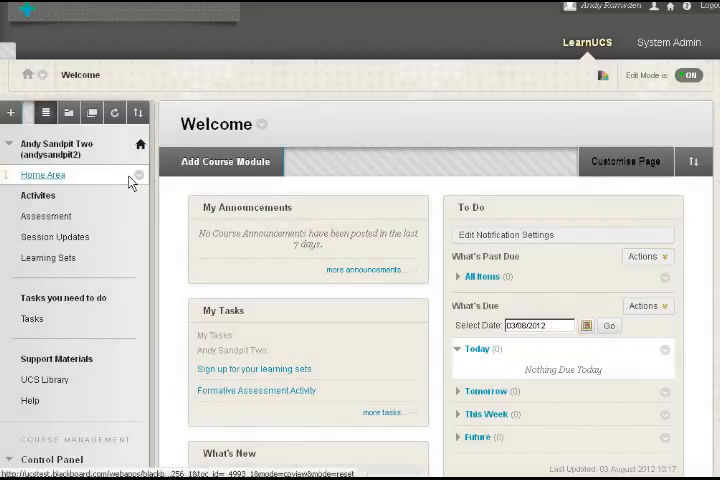
pyautogui.moveTo(46, 216)
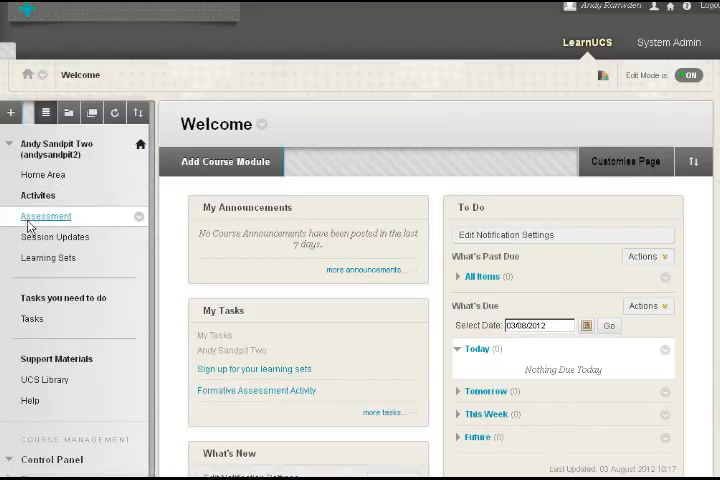
pyautogui.moveTo(5, 220); pyautogui.dragTo(7, 266)
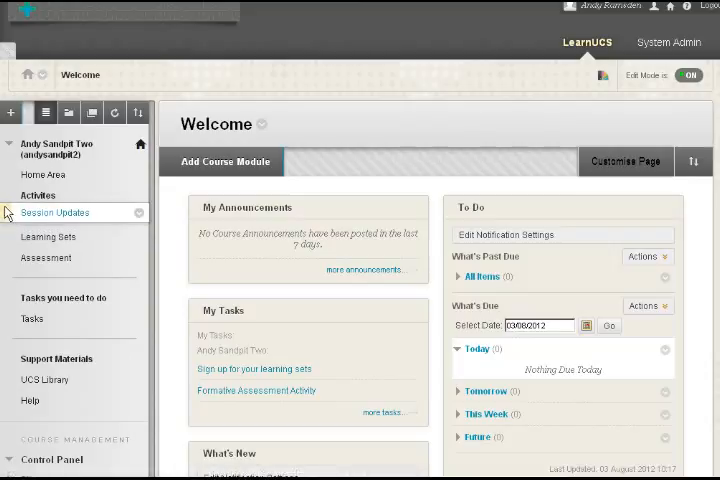
pyautogui.moveTo(5, 222); pyautogui.dragTo(6, 200)
# - Add a 'News' subheader under Home Area and switch Edit Mode off for the student view
pyautogui.click(8, 113)
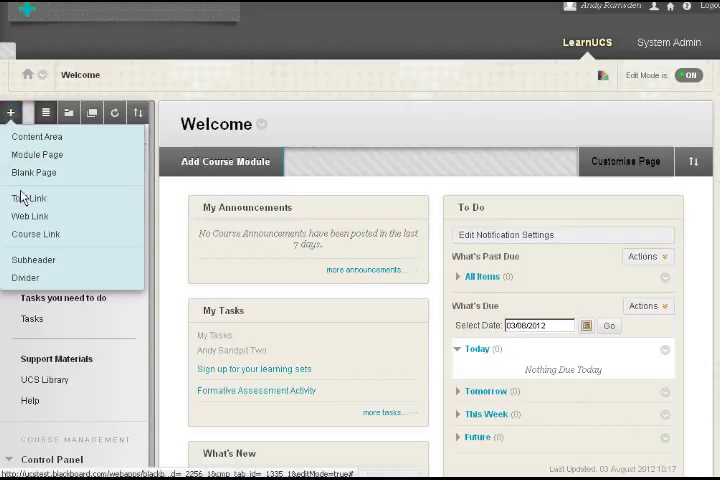
pyautogui.click(14, 262)
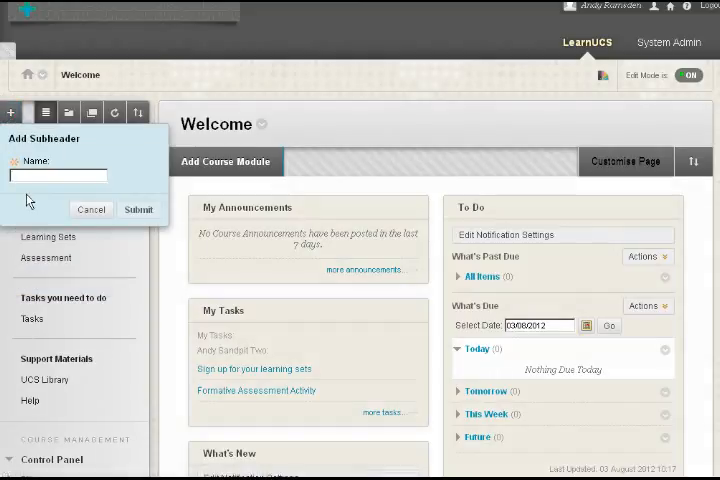
pyautogui.write('News')
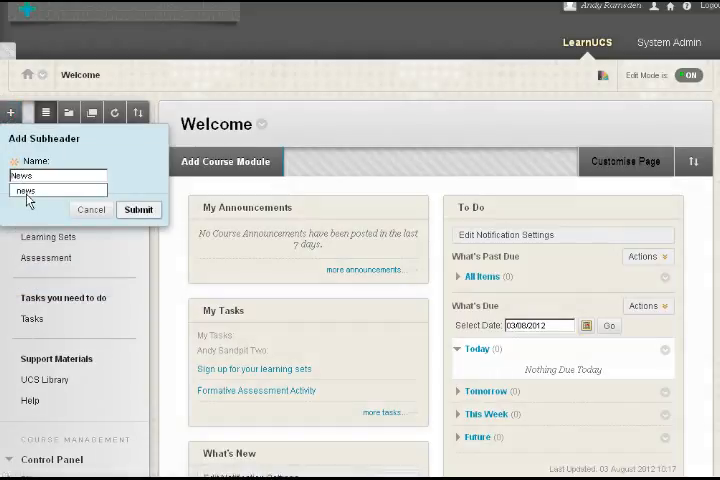
pyautogui.click(139, 212)
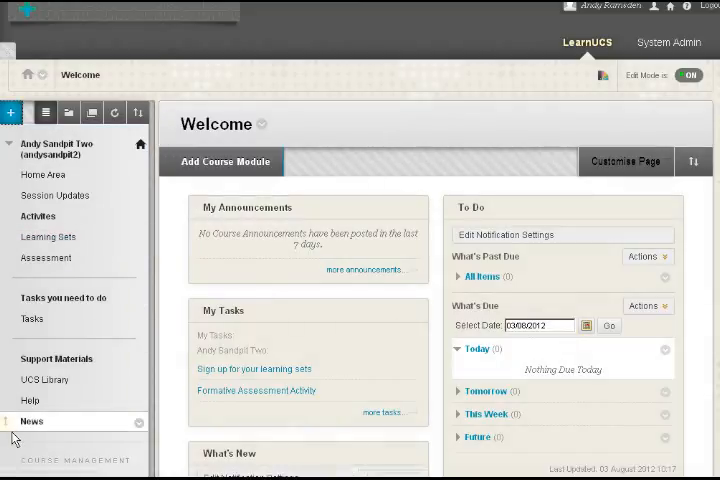
pyautogui.moveTo(12, 437); pyautogui.dragTo(9, 206)
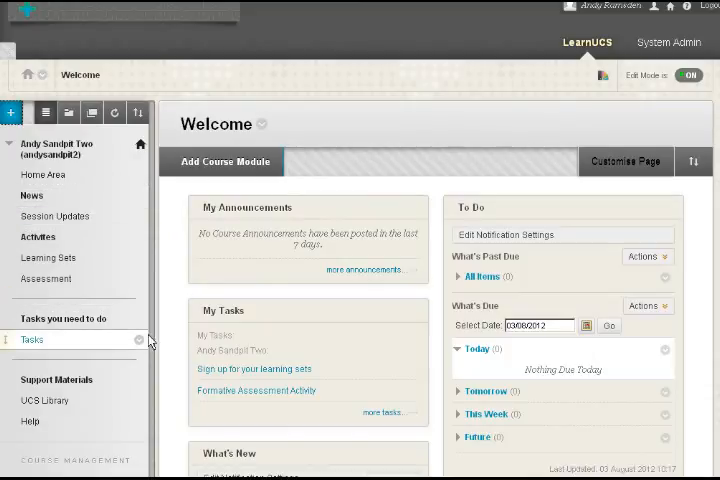
pyautogui.click(692, 78)
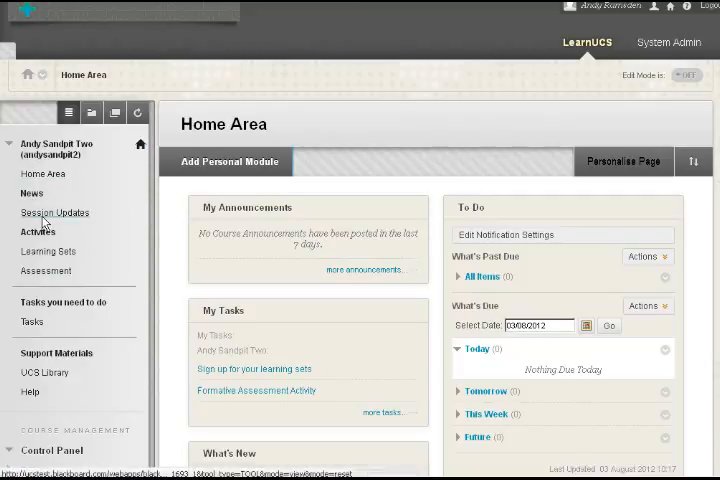
# - View the Session Updates, Learning Sets and Assessment pages as a student
pyautogui.click(44, 221)
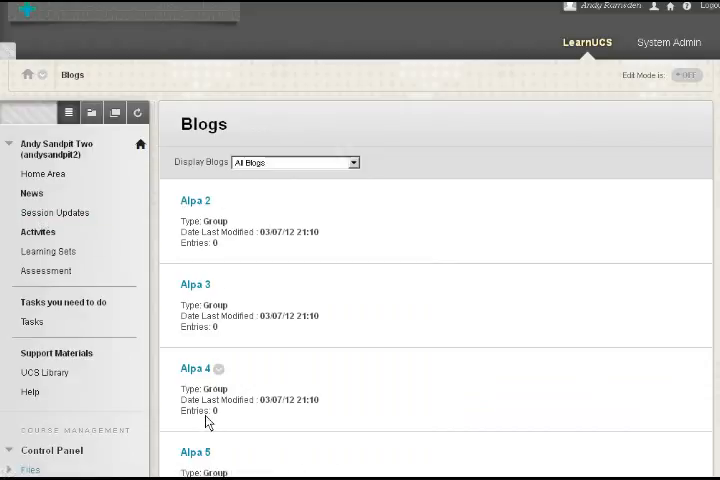
pyautogui.click(29, 255)
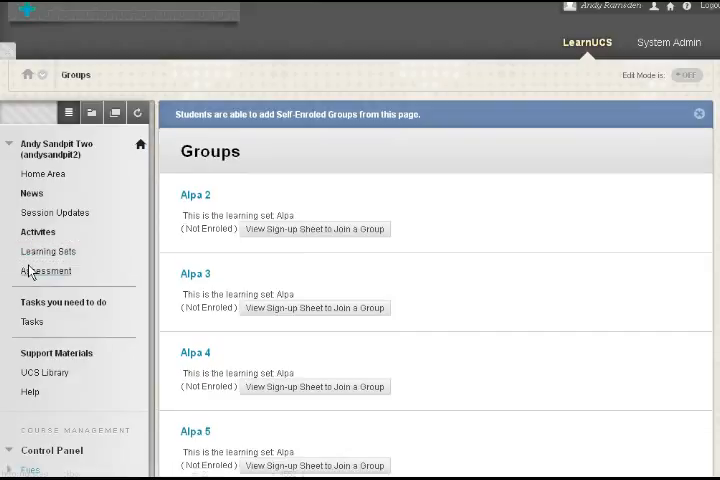
pyautogui.click(30, 274)
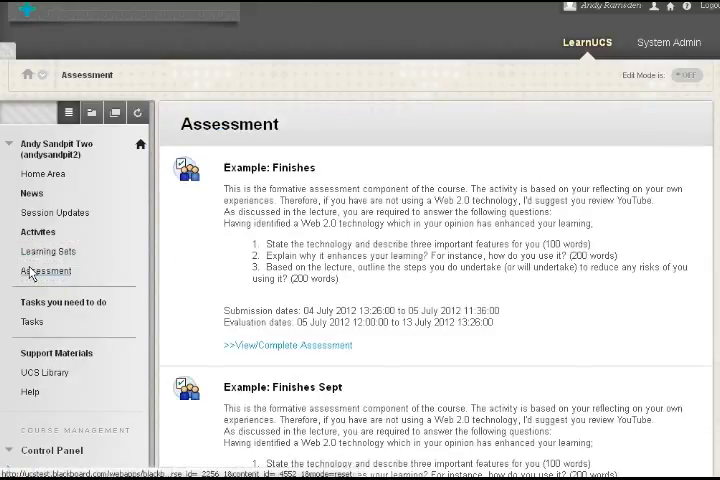
pyautogui.scroll(-4, 108, 221)
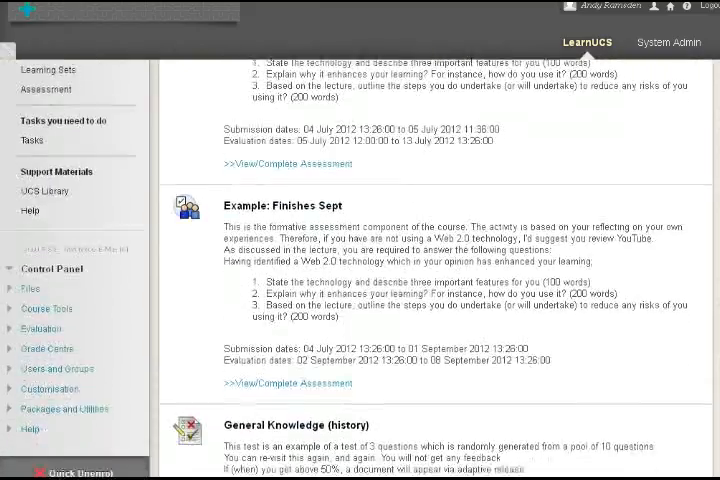
pyautogui.scroll(4, 108, 221)
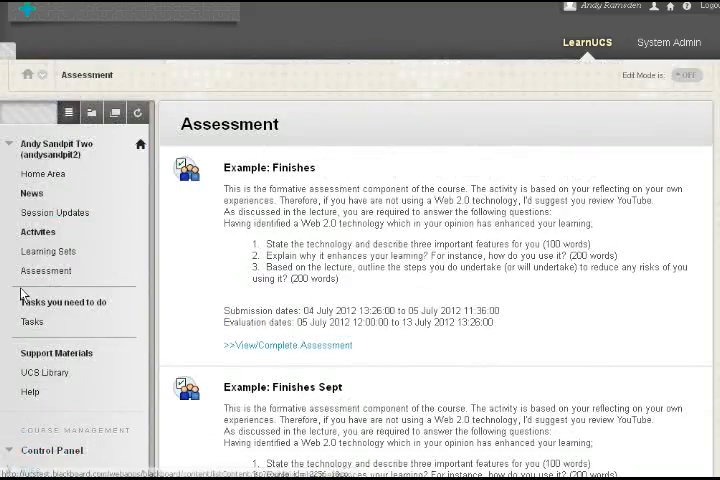
# - View the Formative Assessment Activity task details, due Friday 31 August 2012, then return to Tasks
pyautogui.click(30, 328)
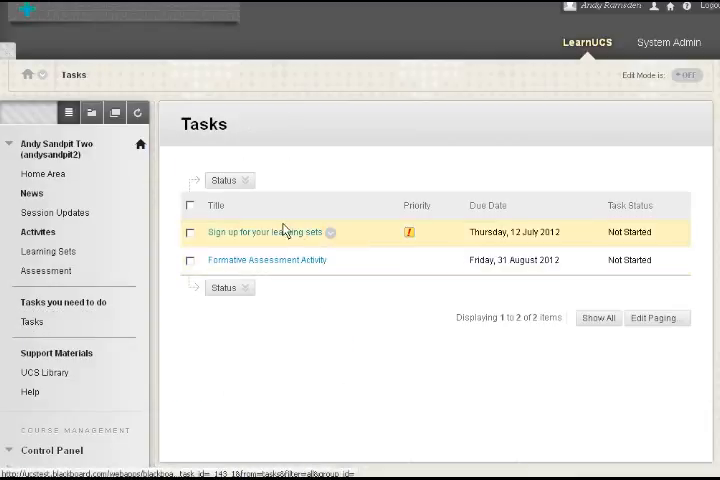
pyautogui.click(268, 266)
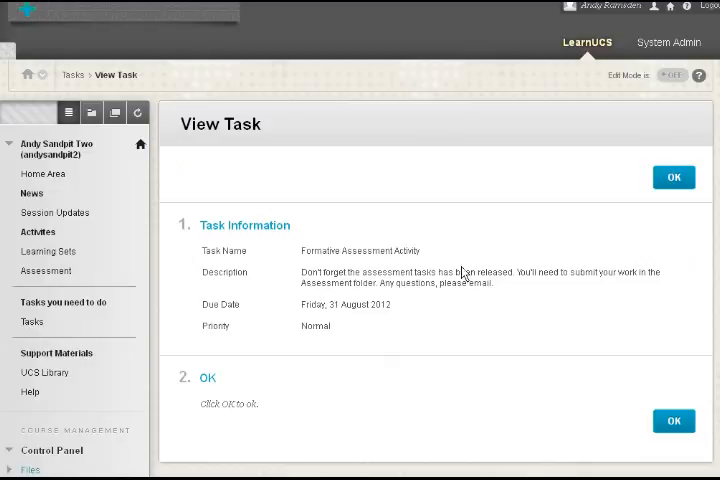
pyautogui.click(674, 422)
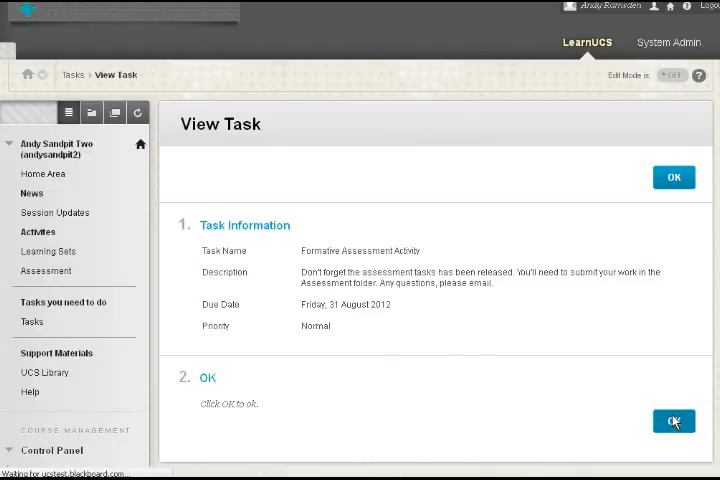